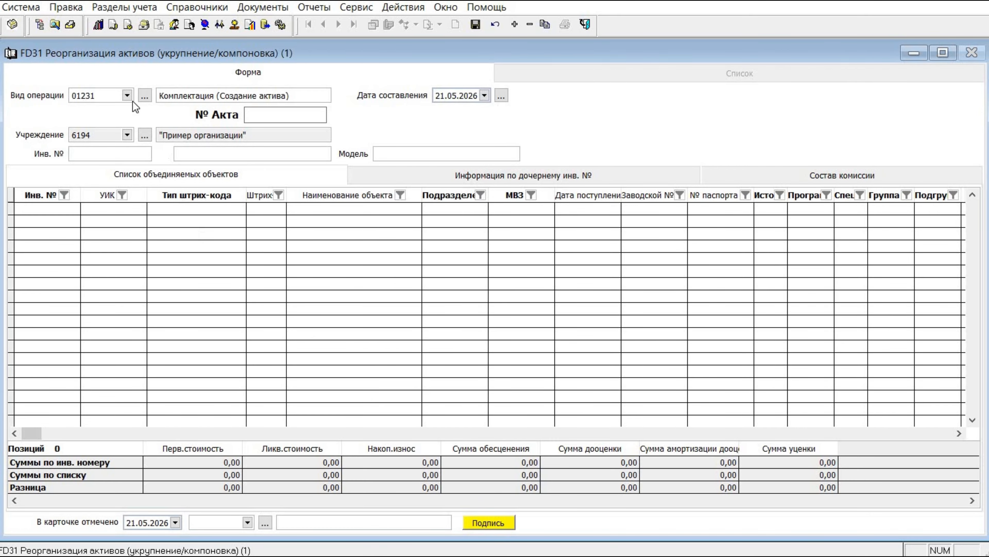
Set the document's operation type to 01231 Комплектация (Создание актива).
left_click(127, 96)
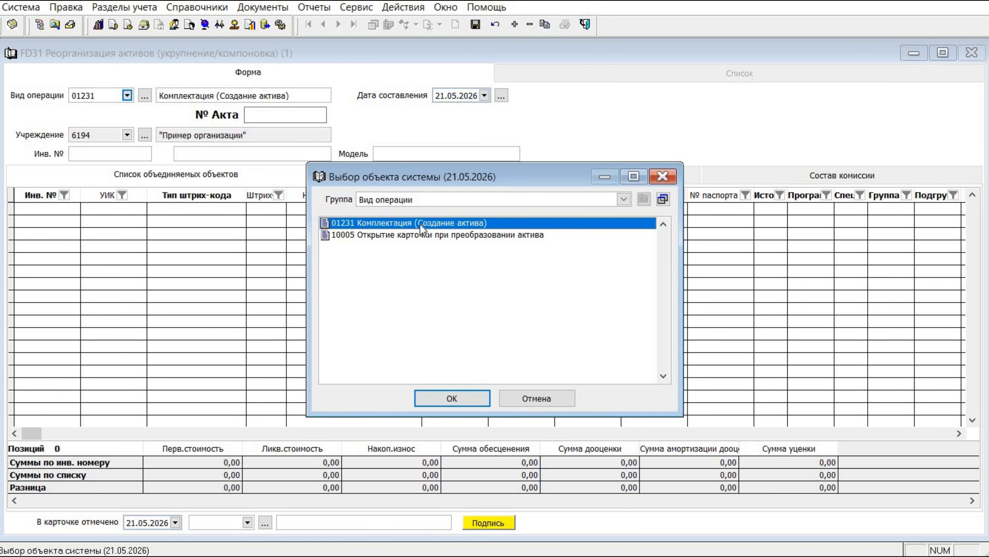
left_click(418, 234)
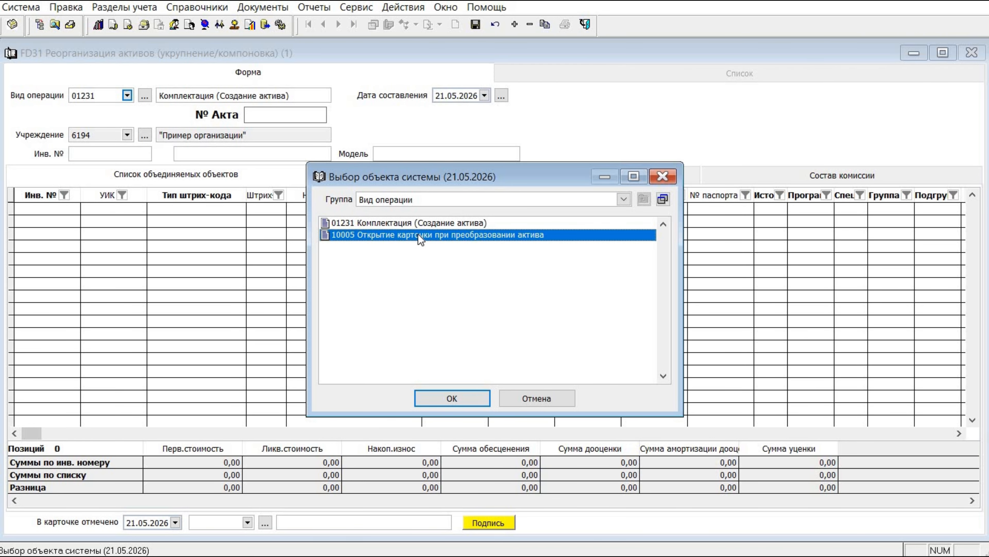
left_click(421, 225)
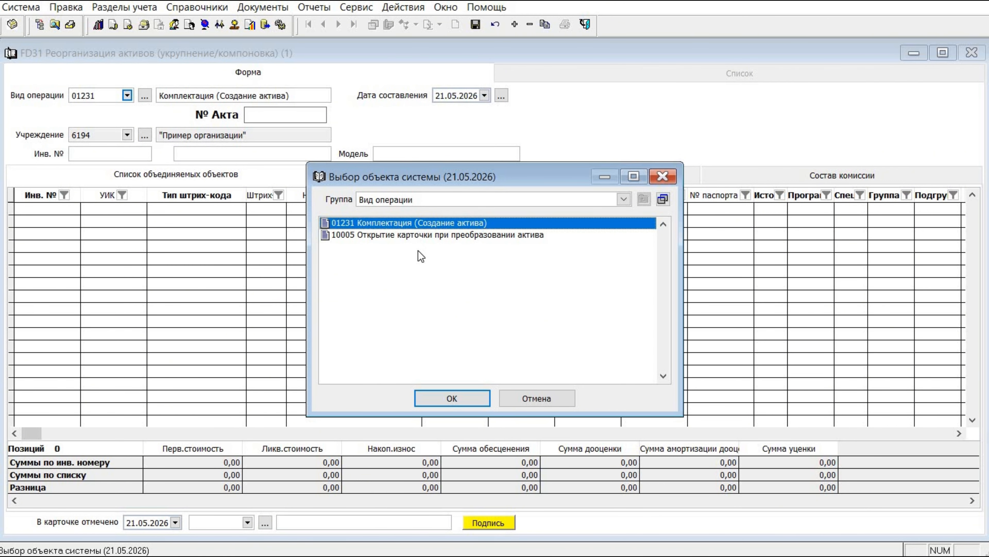
left_click(457, 395)
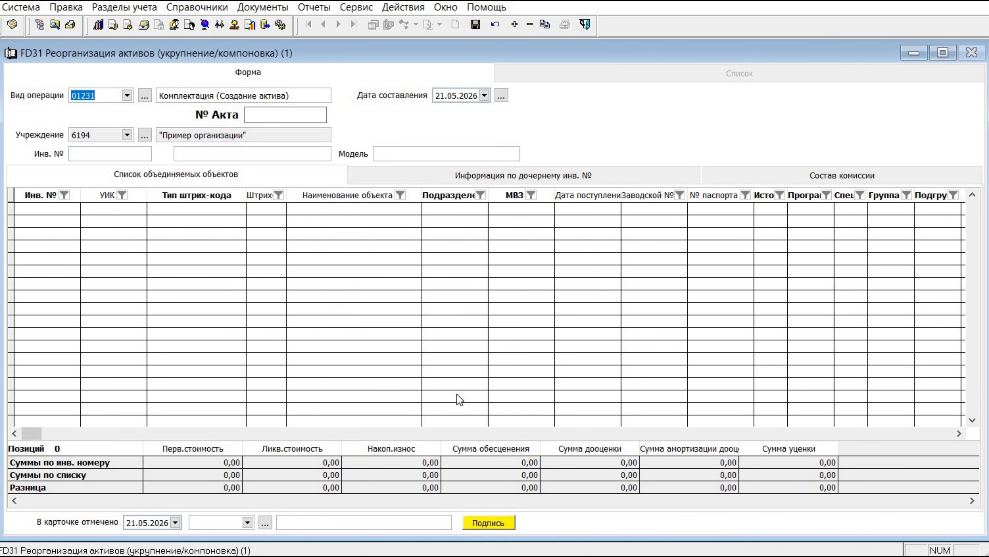
Enter "Кітаптар (кітапхана қоры)" as the name of the new asset beside its inventory number field.
left_click_drag(467, 97, 432, 98)
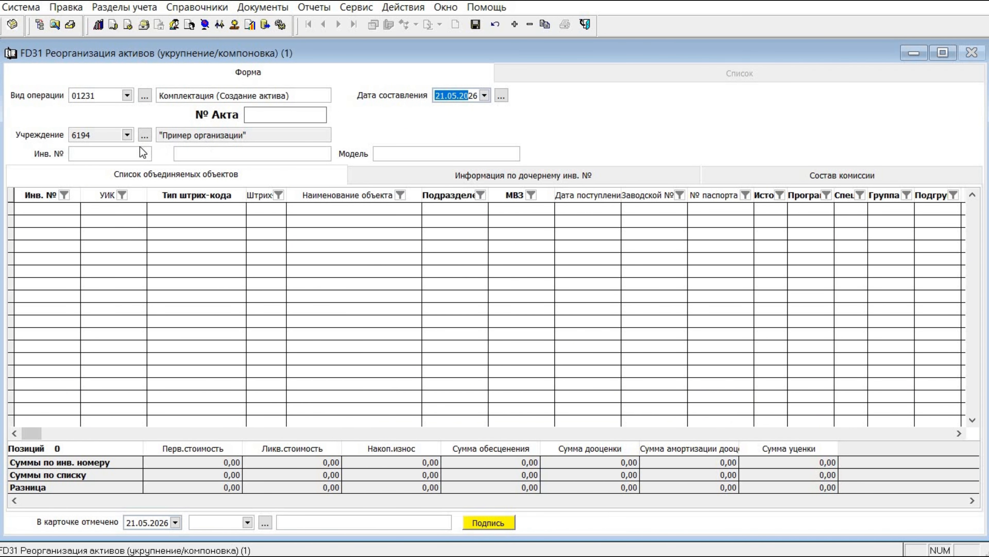
left_click(68, 154)
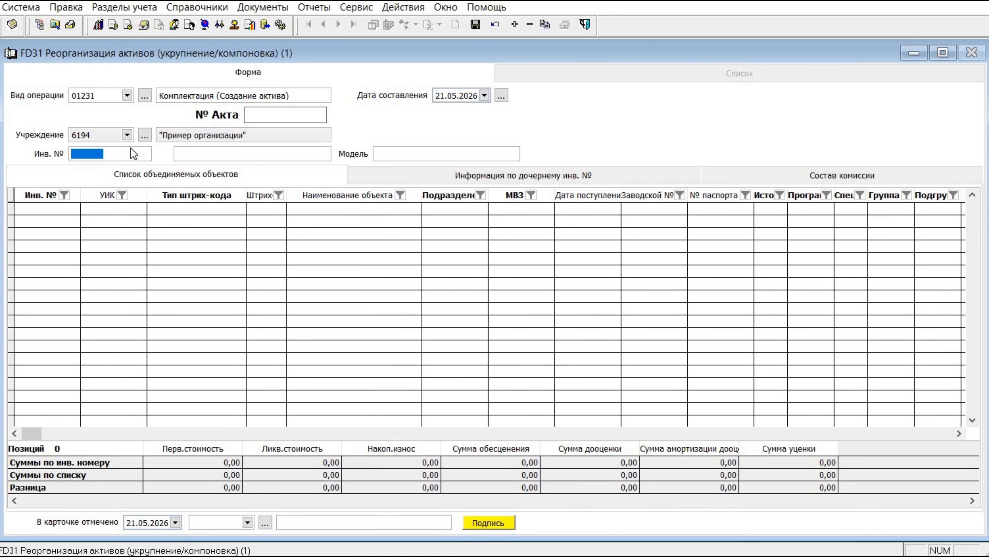
left_click(192, 152)
type("Кітаптар (кітапхана қоры)")
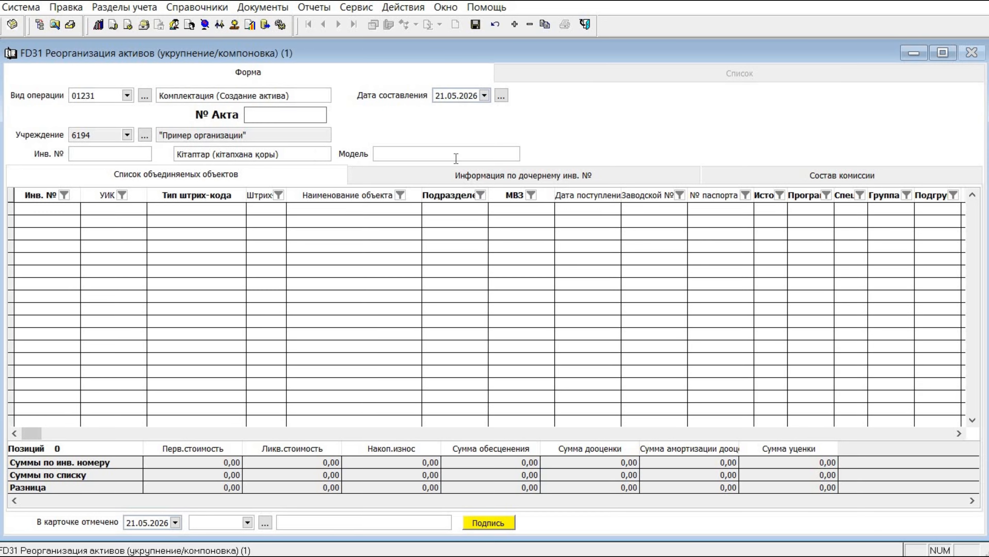
left_click(378, 151)
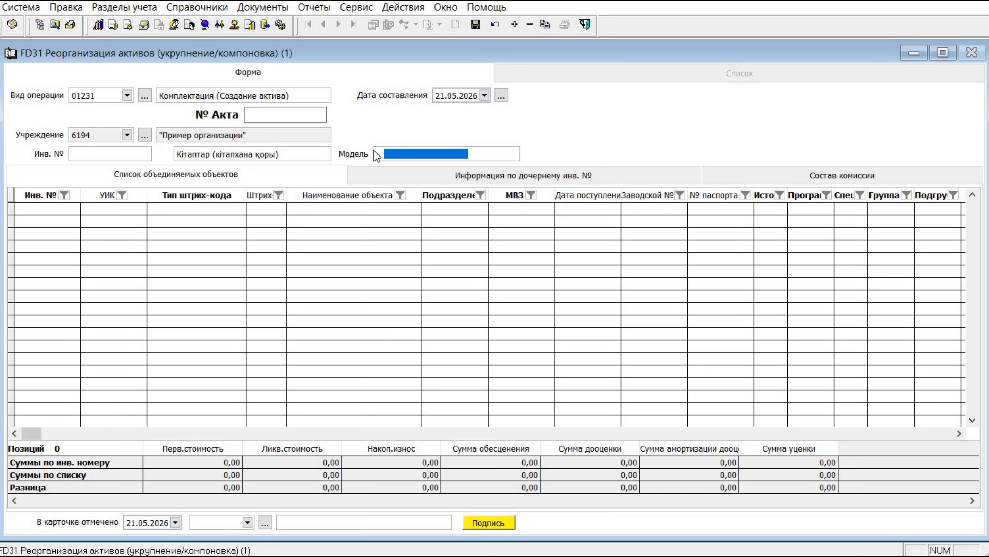
left_click(326, 276)
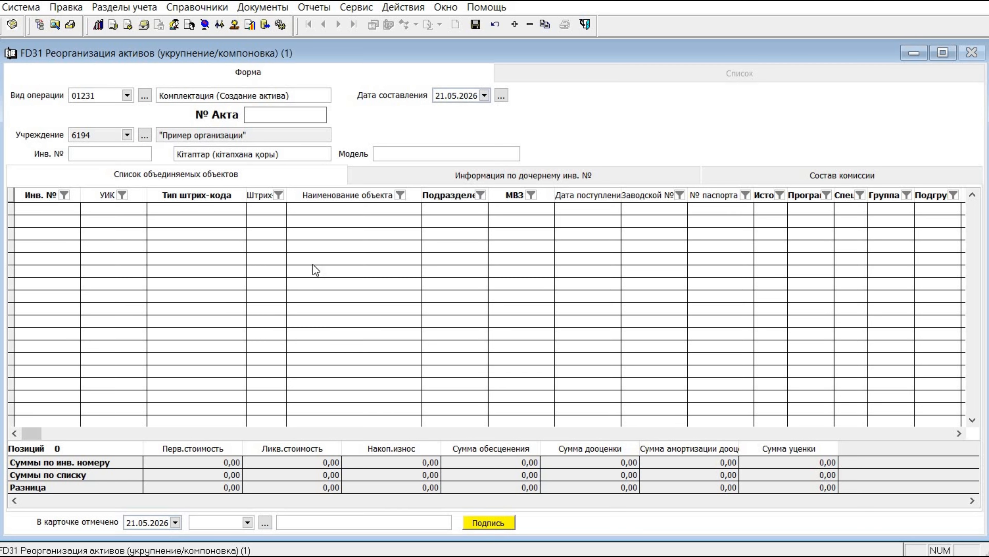
Add an empty row to the list of objects being merged and remove it again.
left_click(259, 181)
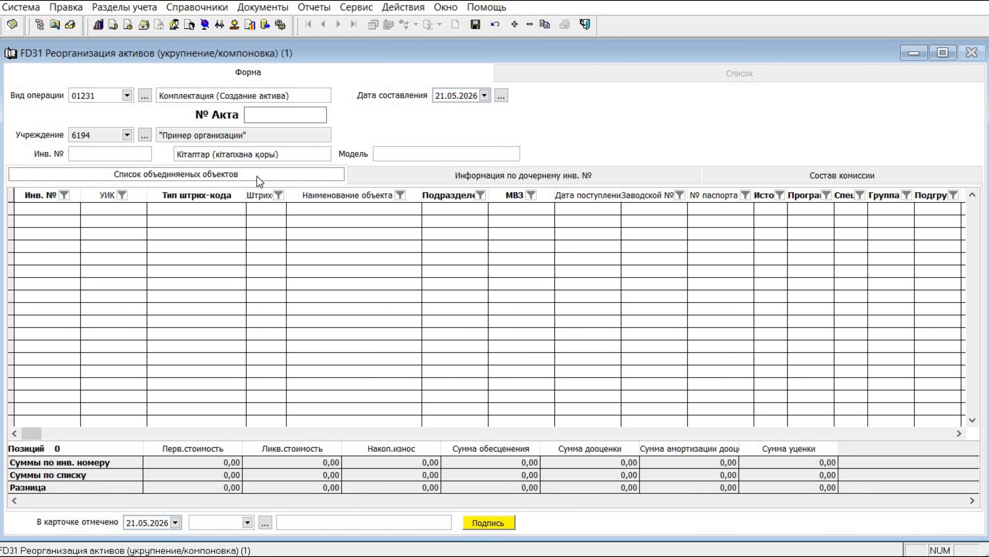
left_click(242, 279)
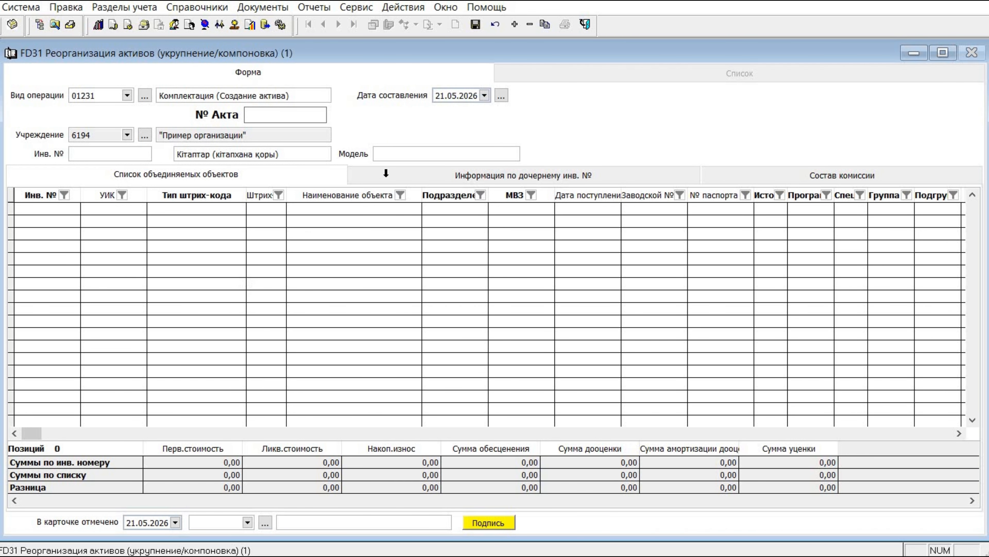
left_click(515, 25)
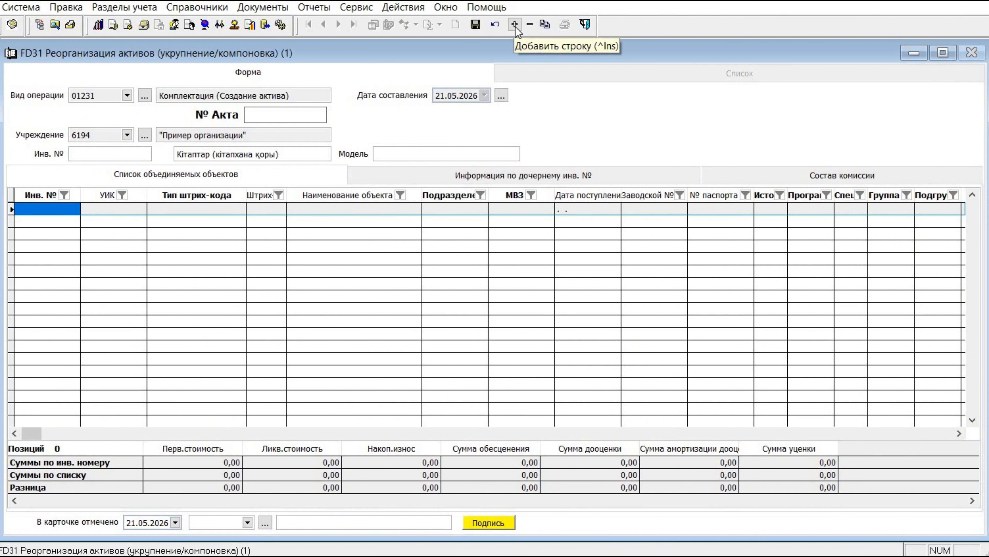
left_click(531, 26)
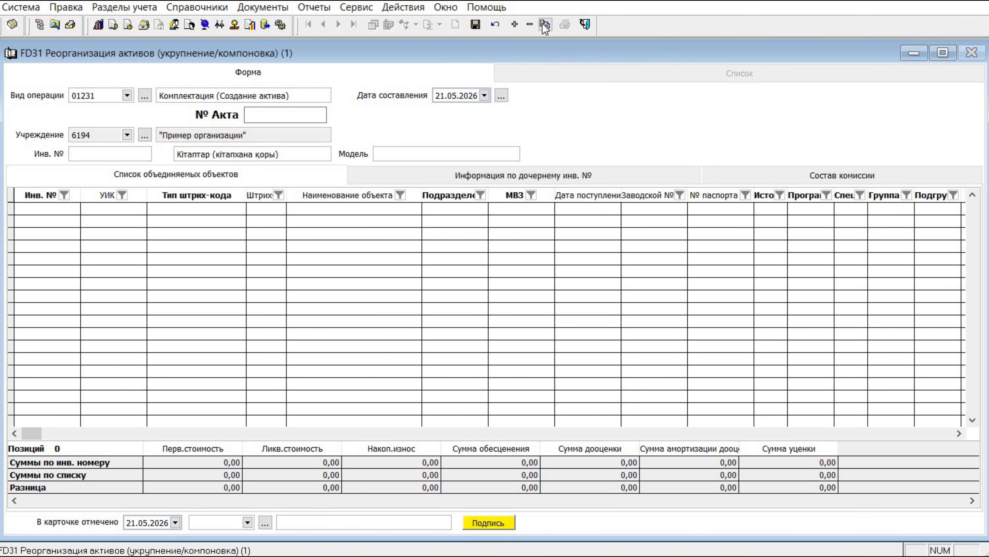
Start the guided selection of objects to merge and choose the first listed materially responsible person.
left_click(544, 25)
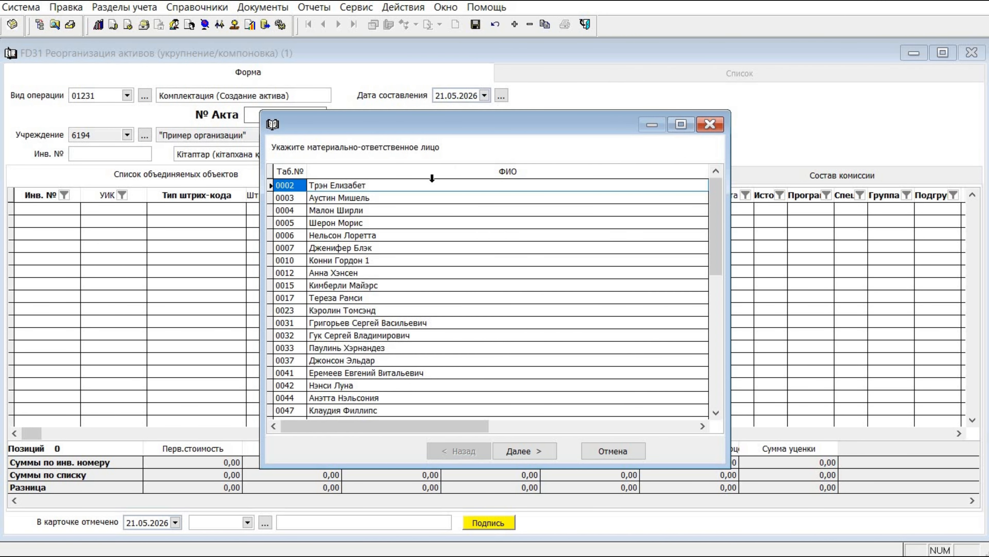
left_click(398, 187)
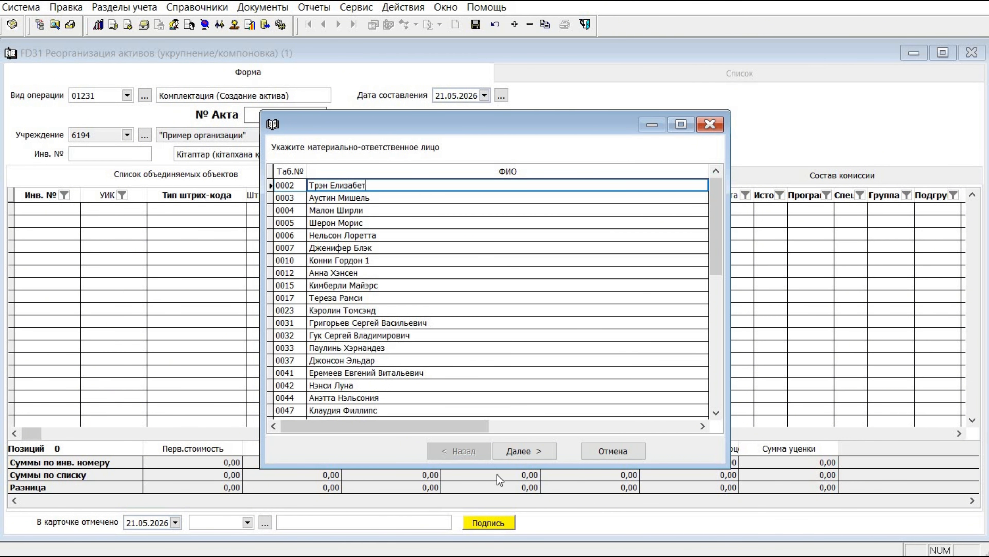
left_click(515, 453)
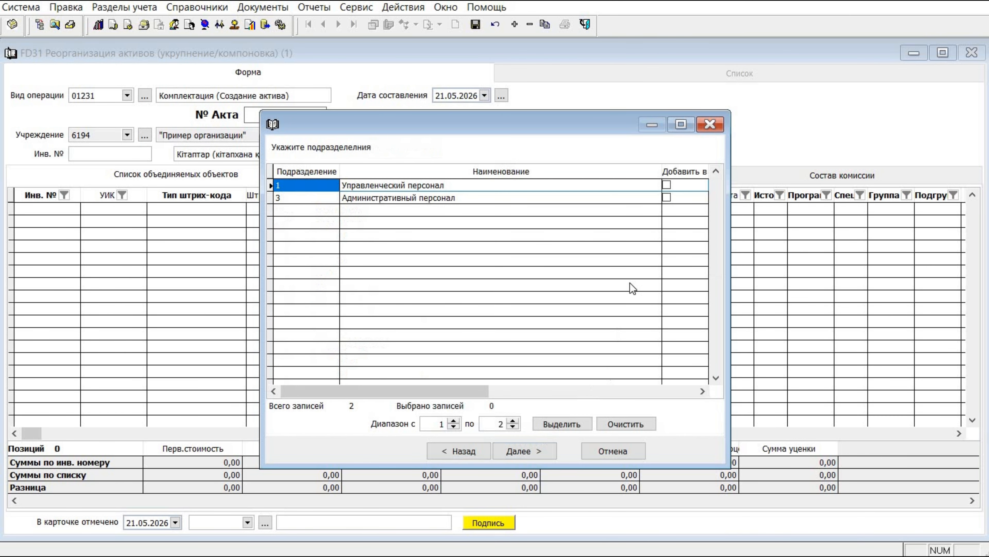
Include department 1 Управленческий персонал and cost centre (МВЗ) 01 УП in the object selection.
left_click(667, 185)
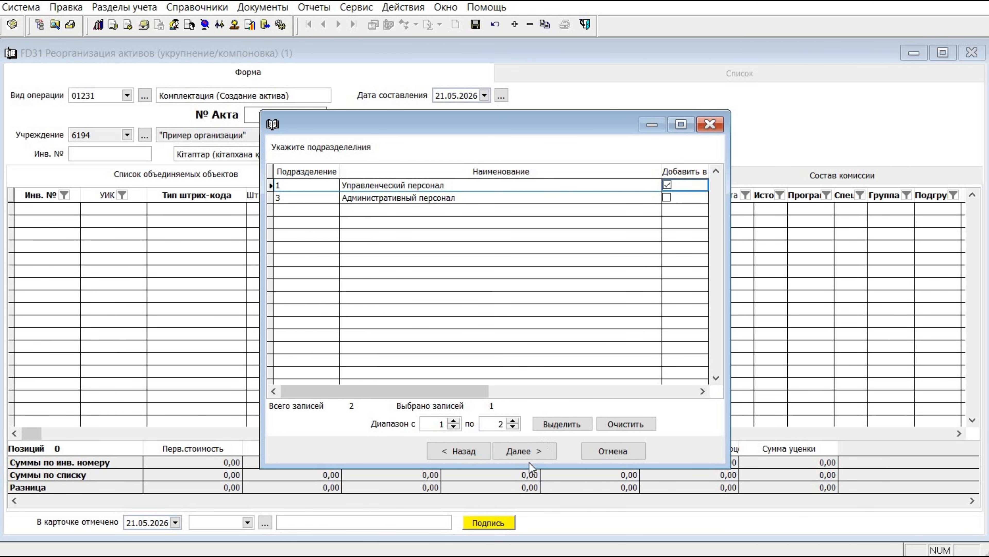
left_click(536, 448)
left_click(566, 422)
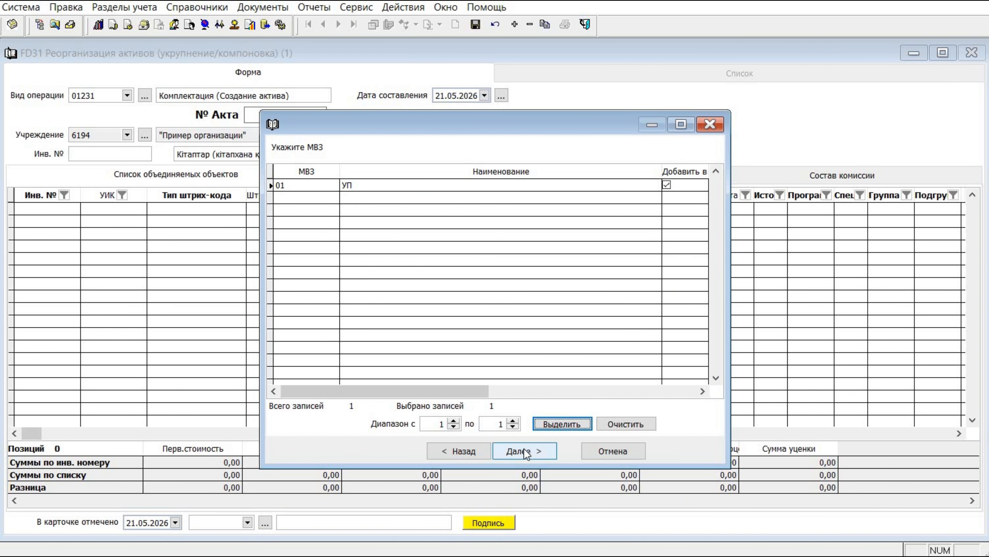
left_click(524, 449)
Add both Книги inventory items to the merge list and compare the initial cost totals by inventory number and by list.
left_click(528, 449)
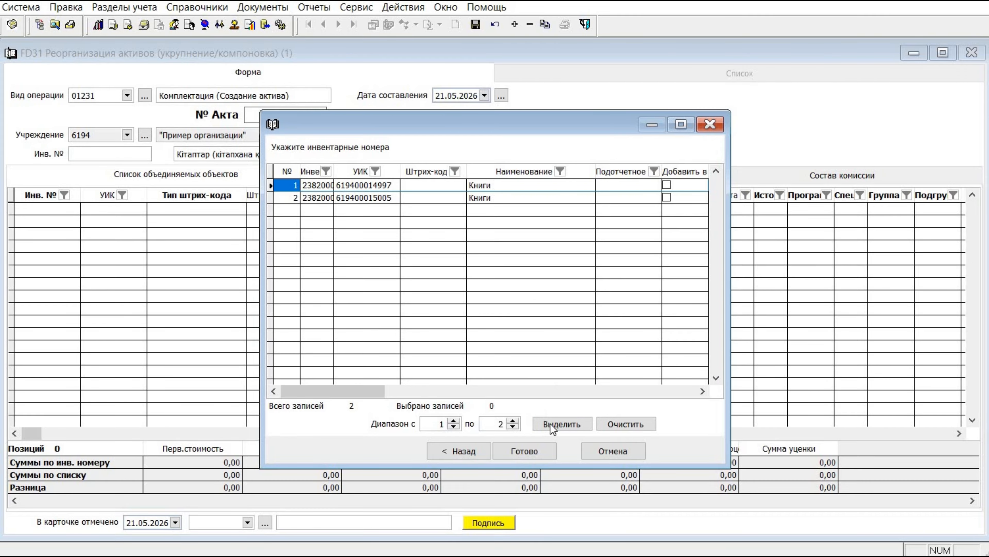
left_click(553, 427)
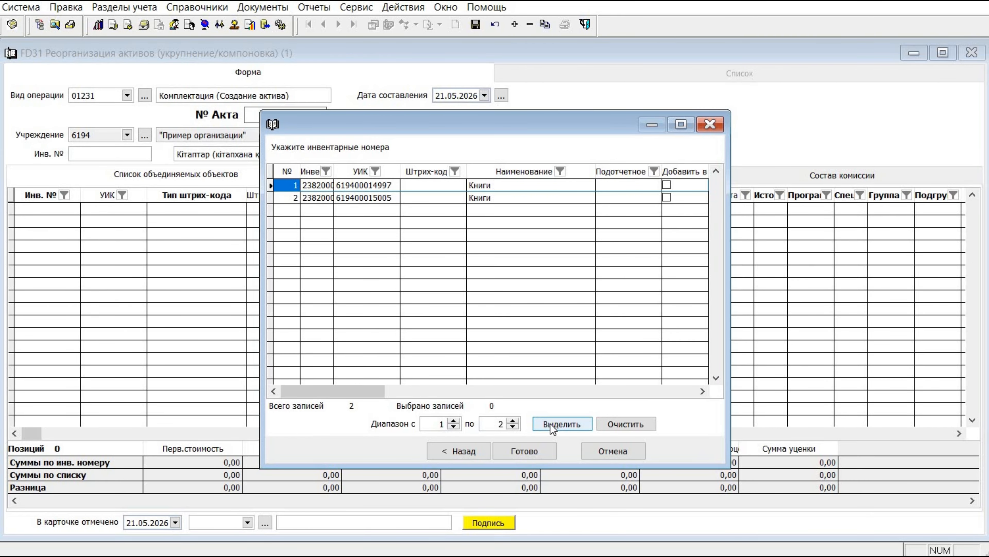
left_click(527, 449)
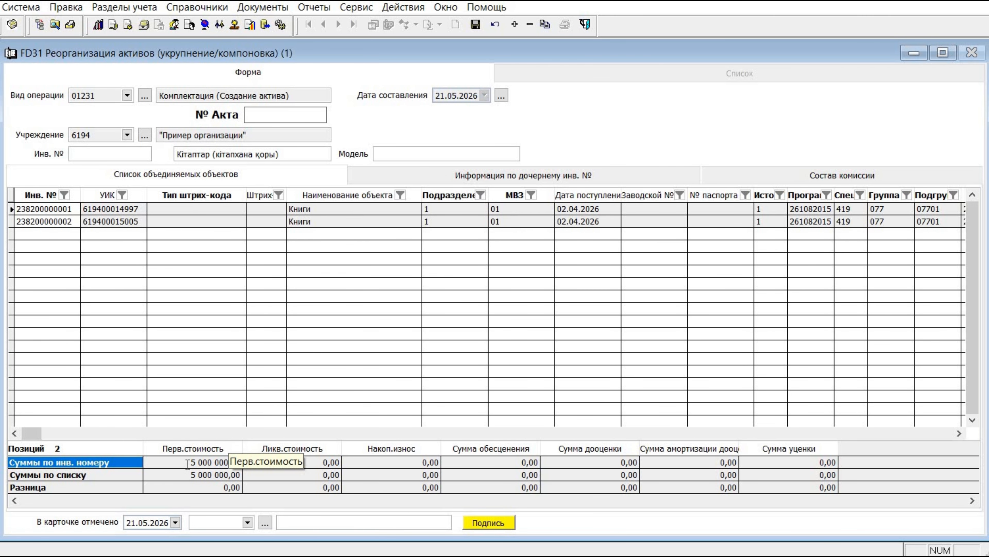
left_click(253, 465)
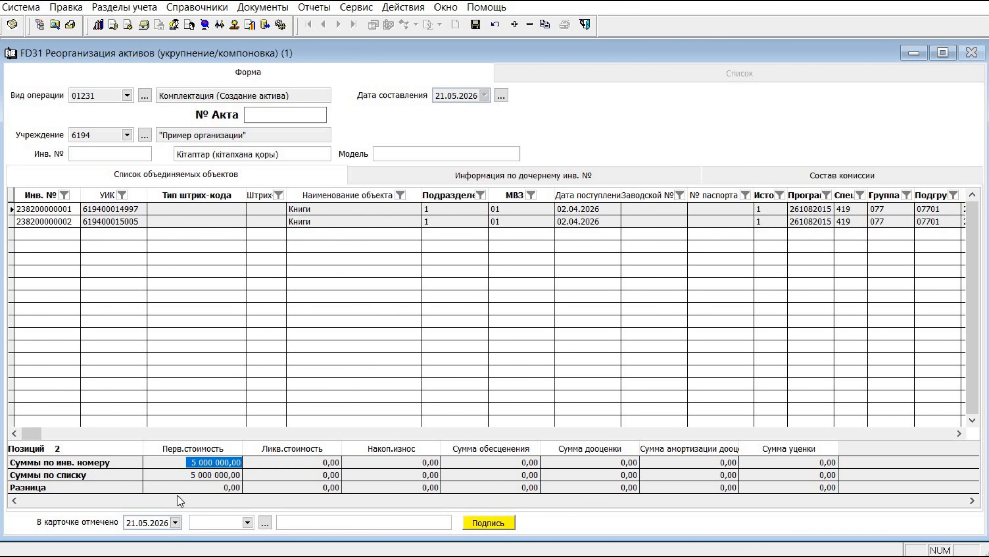
left_click_drag(242, 477, 184, 475)
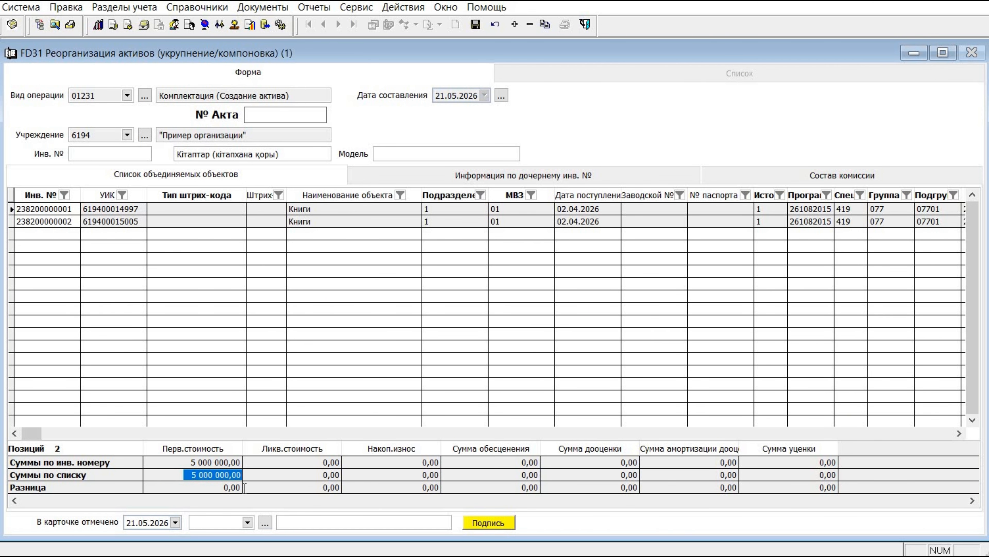
In the child inventory number's asset details, set Группа to 077 and Подгруппа to 07701.
left_click(427, 180)
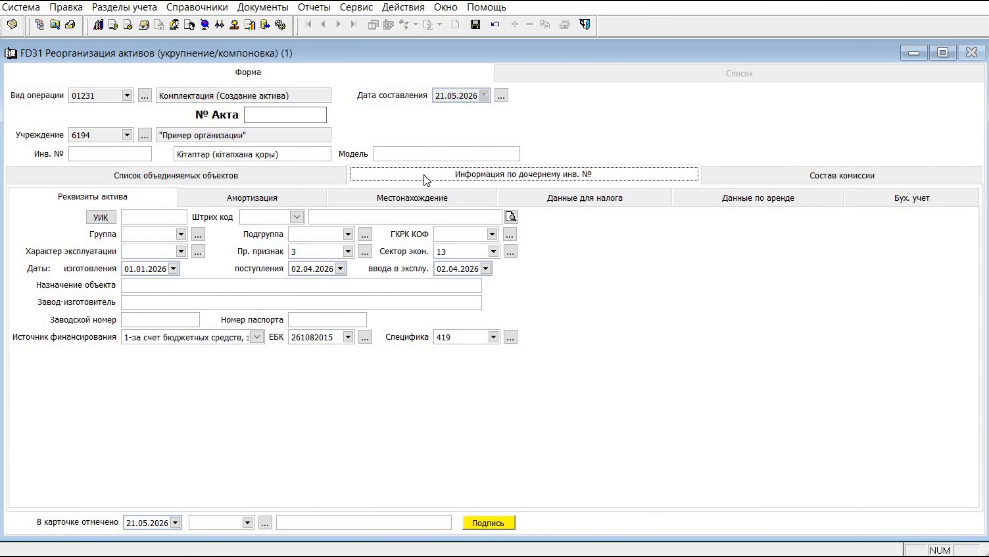
left_click(161, 236)
type("0")
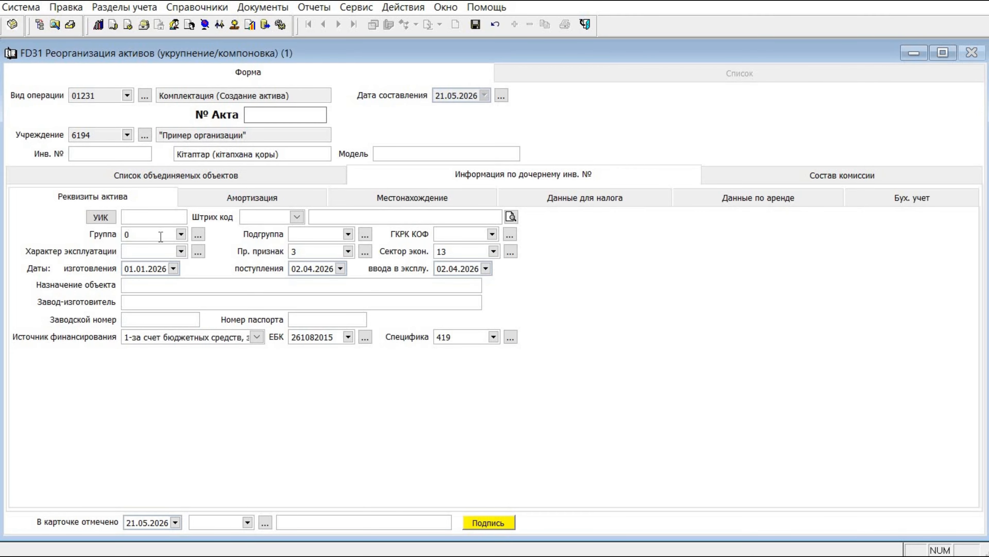
type("77")
left_click(348, 233)
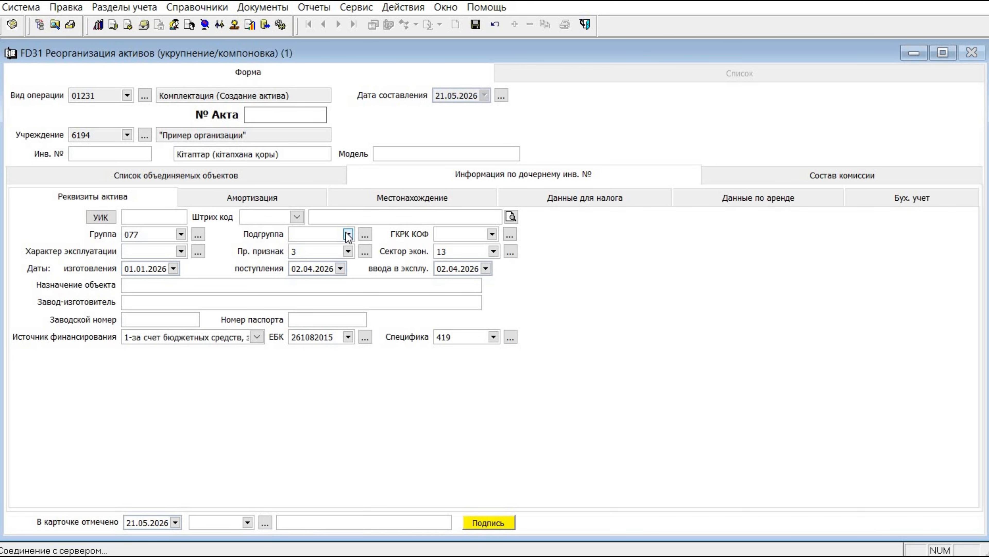
left_click(430, 401)
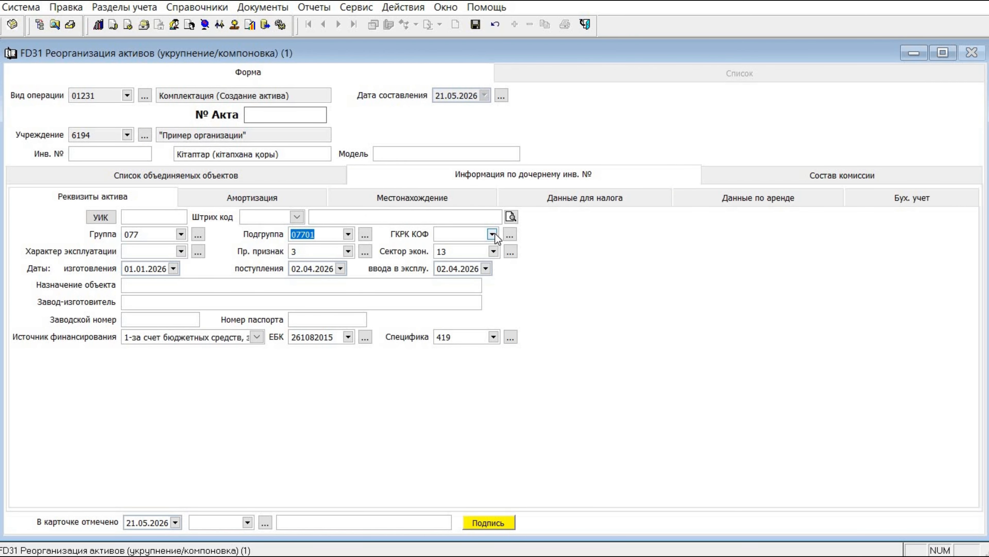
Set ГКРК КОФ to 180000111 Книги и брошюры and Характер эксплуатации to 5 Основные средства, на которые амортизация не начисляется.
left_click(493, 233)
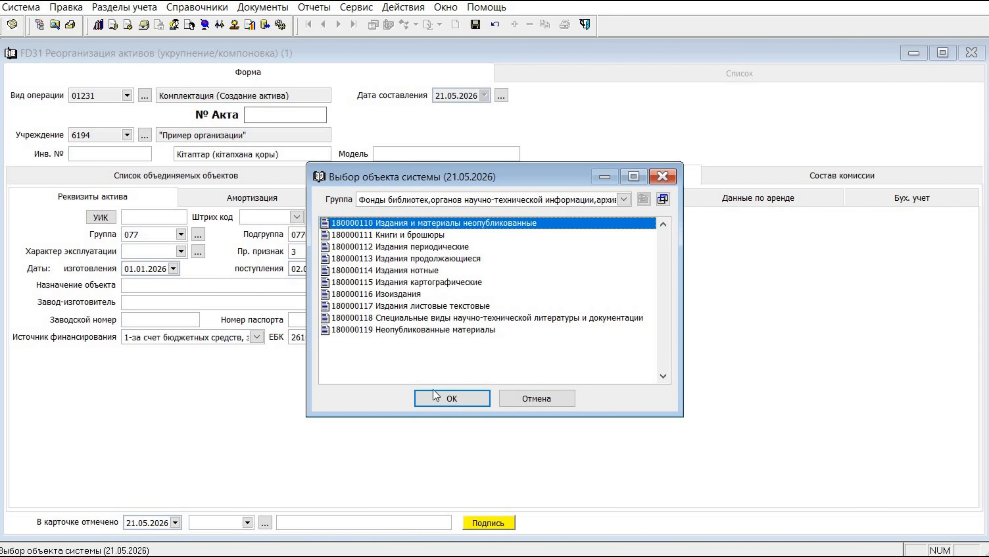
key("Down")
left_click(435, 394)
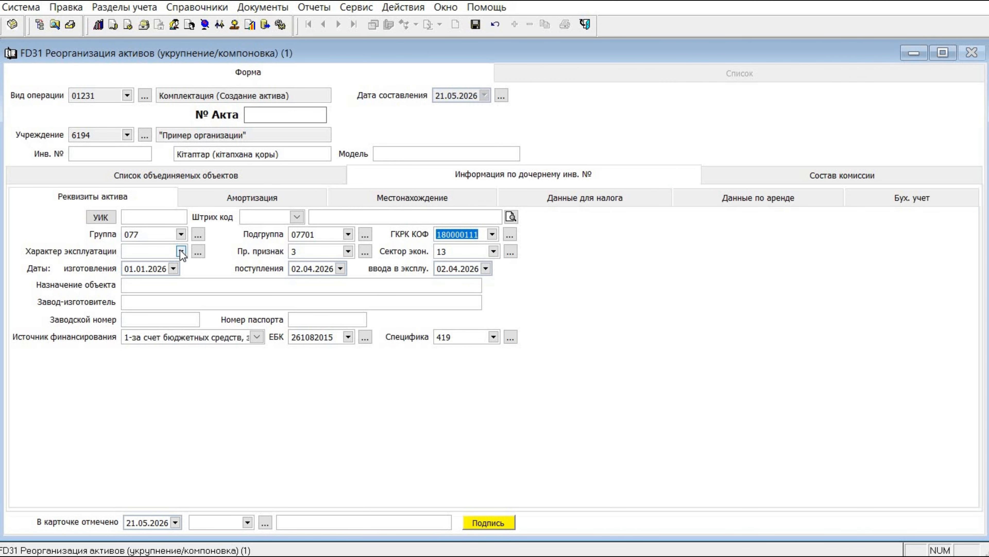
left_click(182, 252)
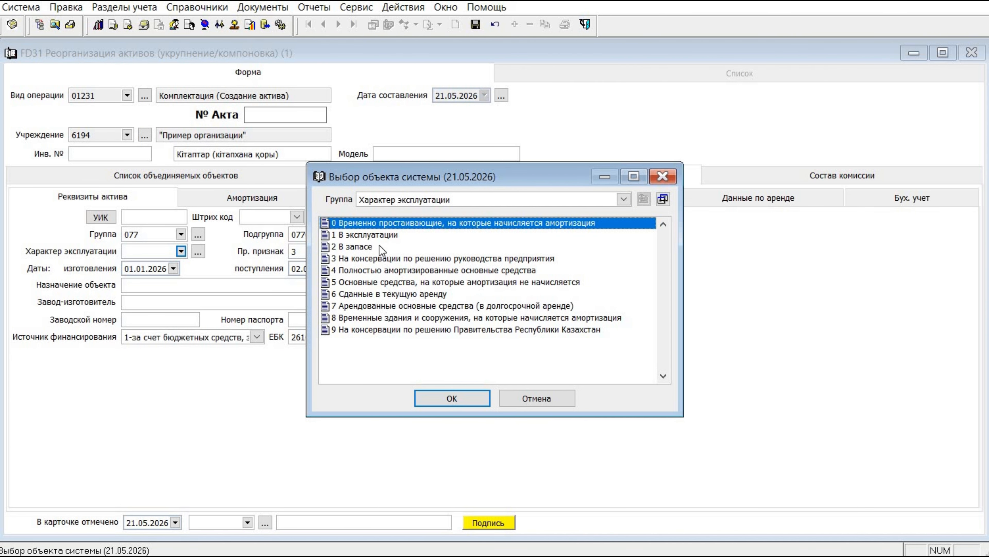
left_click(380, 236)
left_click(372, 286)
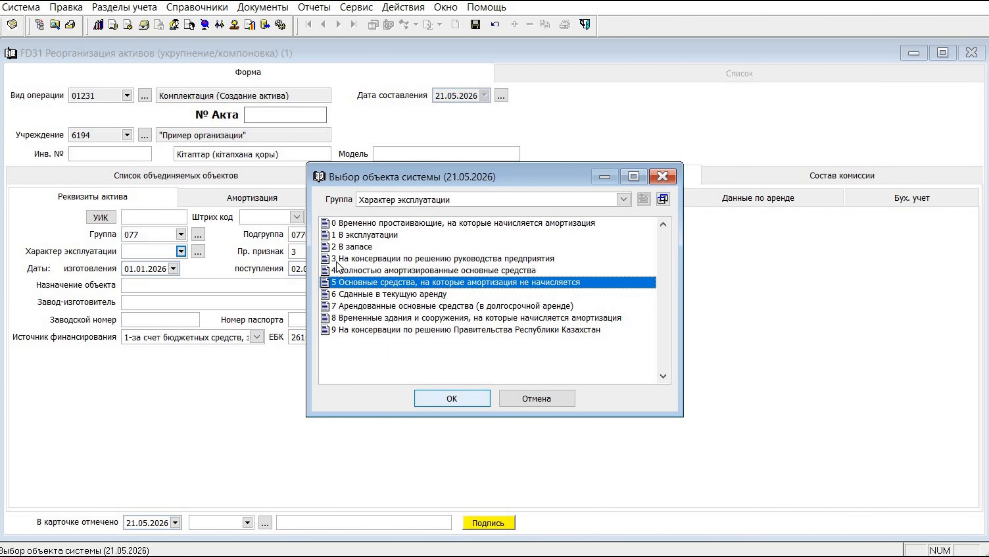
key("Return")
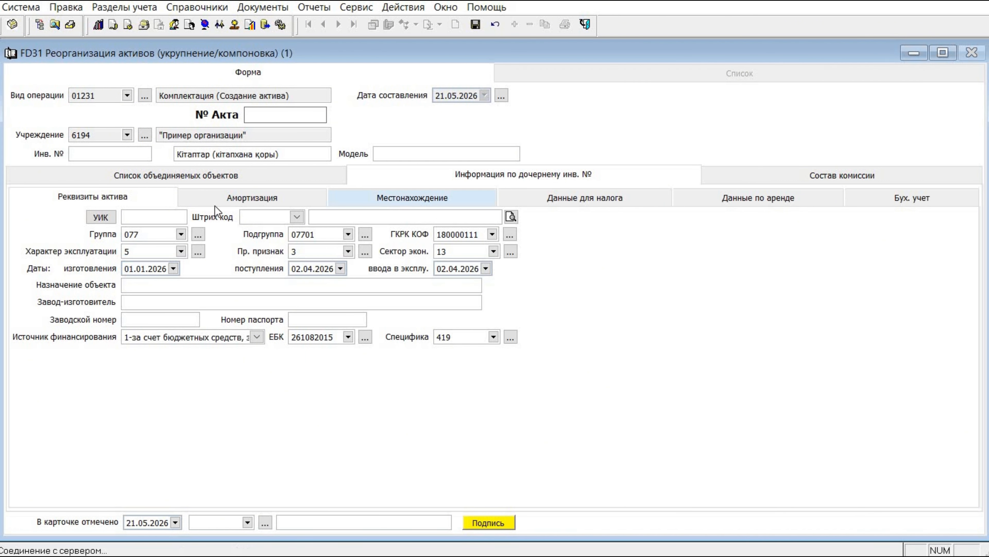
In the depreciation details, set the accrual method to "не амортизируется" and Код КСС to 077.
left_click(215, 205)
left_click(177, 220)
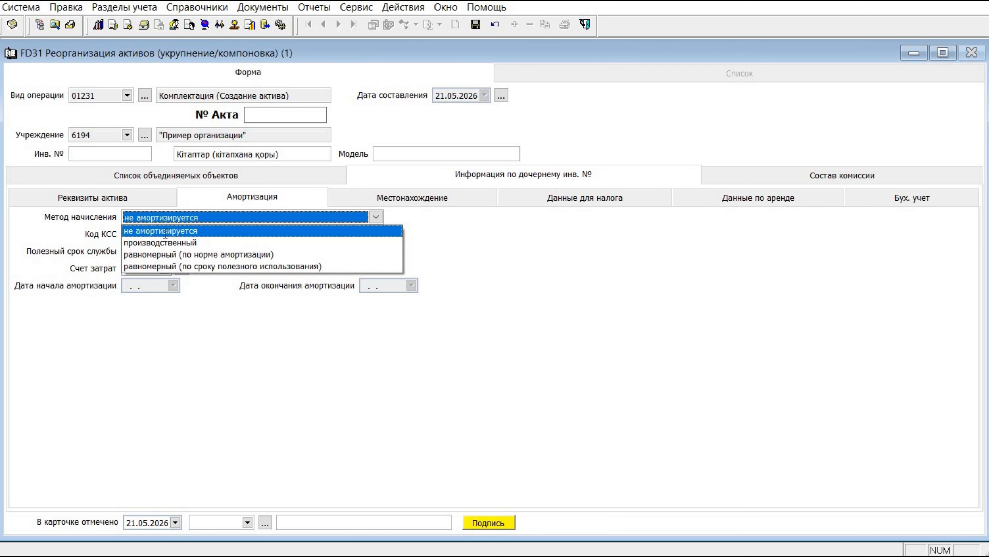
left_click(165, 233)
left_click(175, 234)
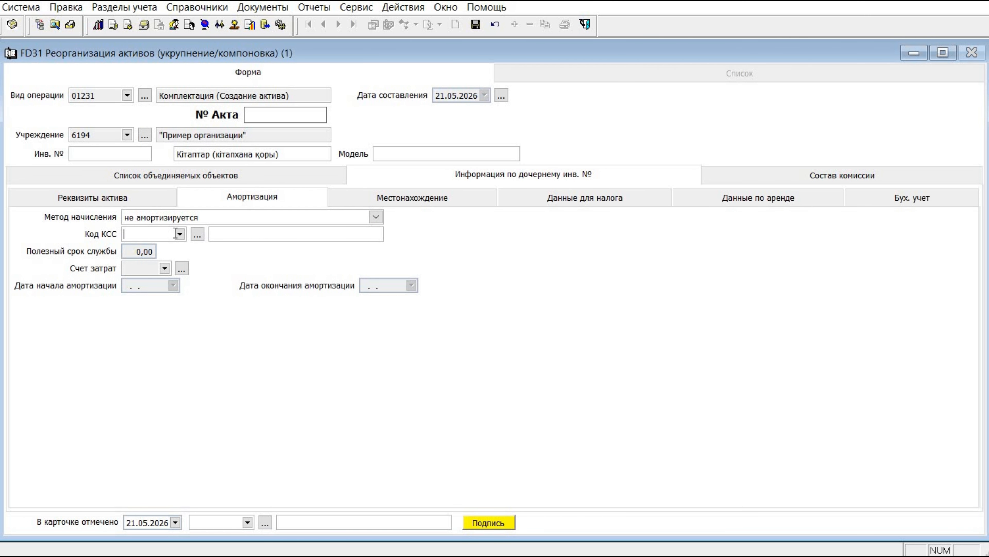
type("077")
key("Tab")
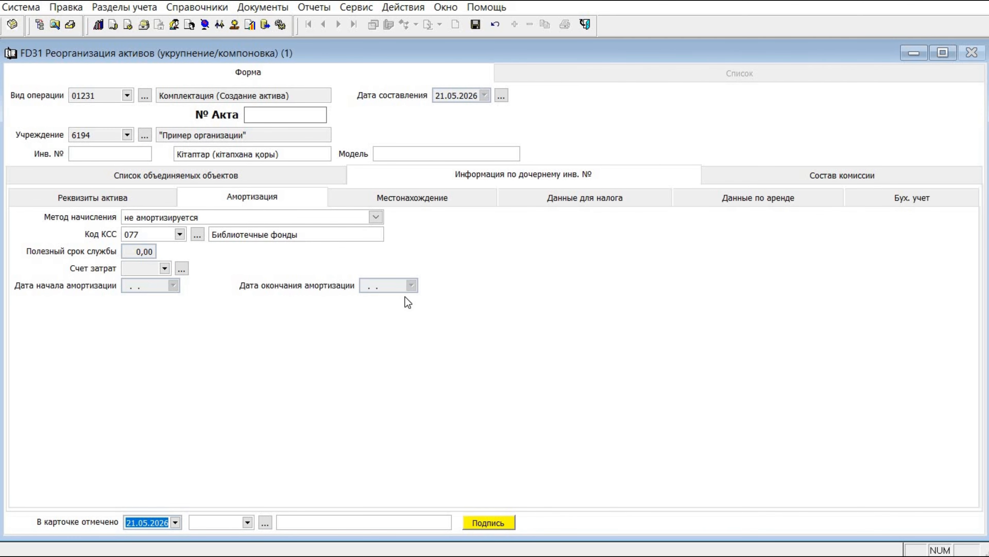
Review the child inventory number's location, tax, rental and accounting details, and check the available revaluation reserve accounts without changing the selection.
left_click(435, 202)
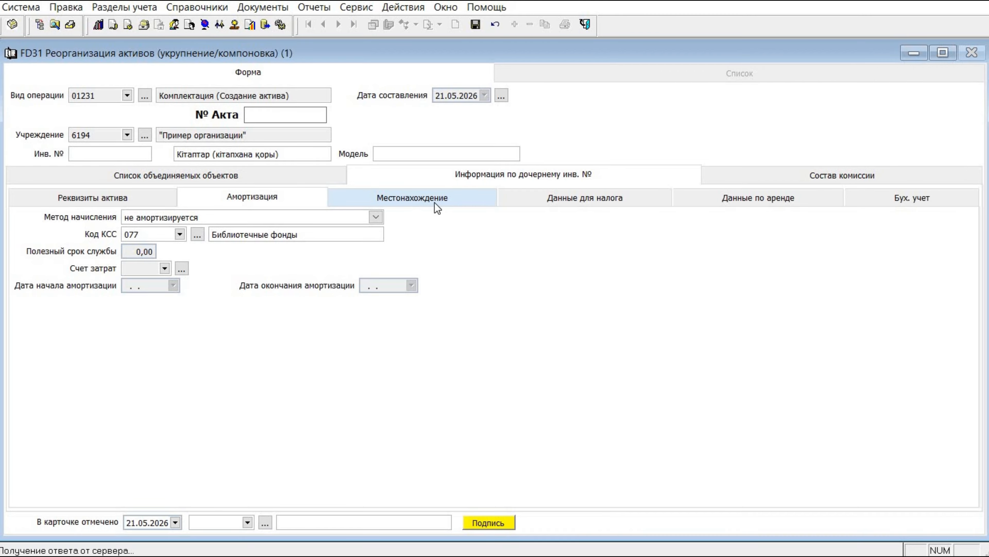
left_click(544, 202)
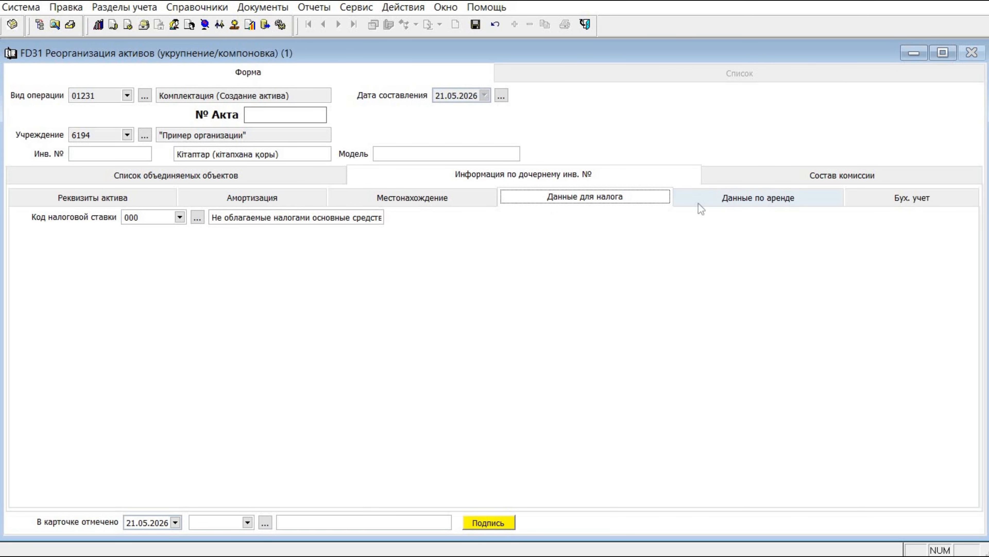
left_click(766, 203)
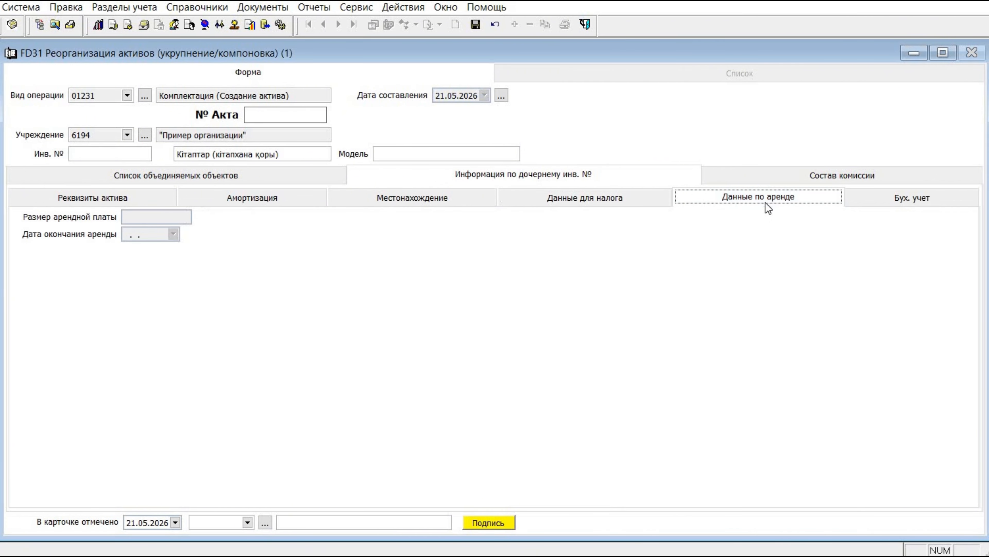
left_click(867, 210)
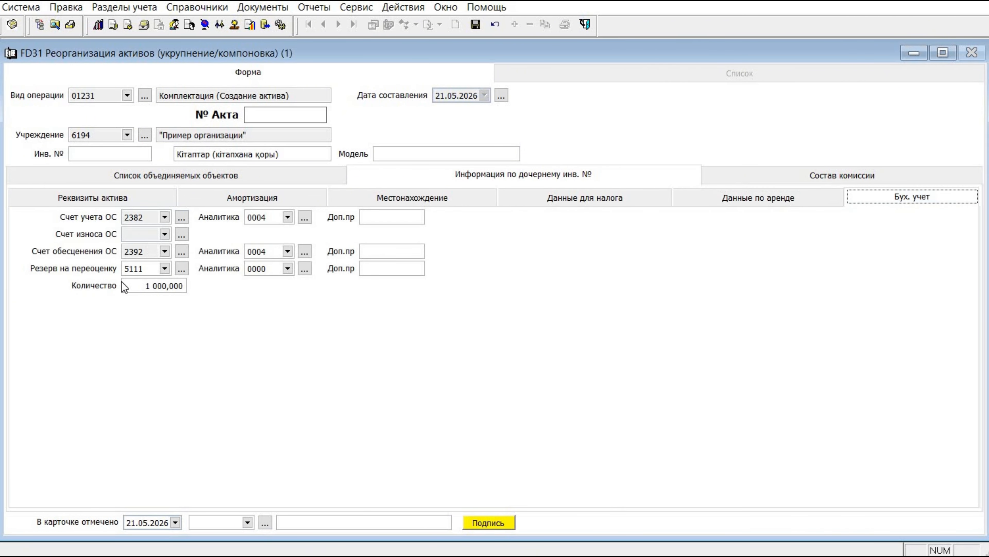
right_click(146, 270)
left_click(212, 278)
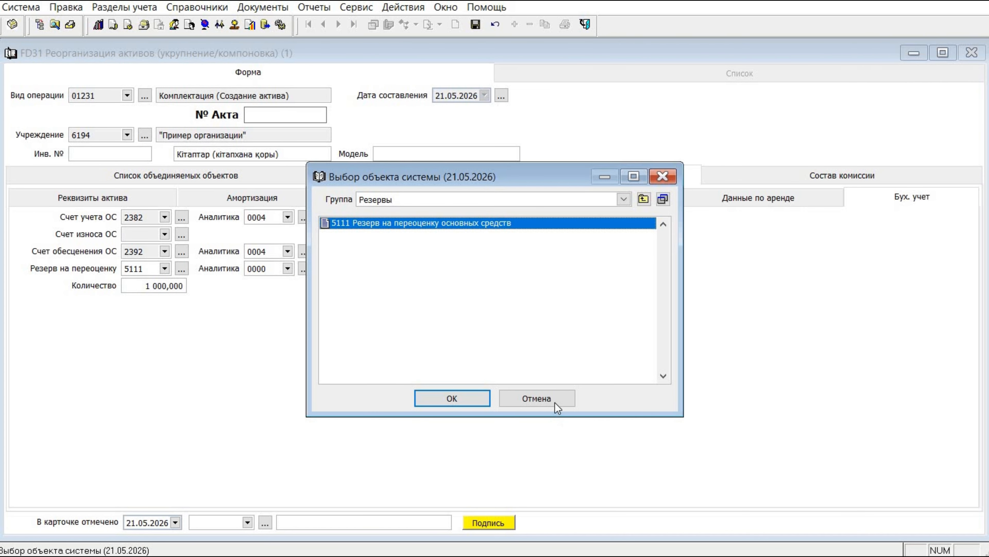
left_click(554, 402)
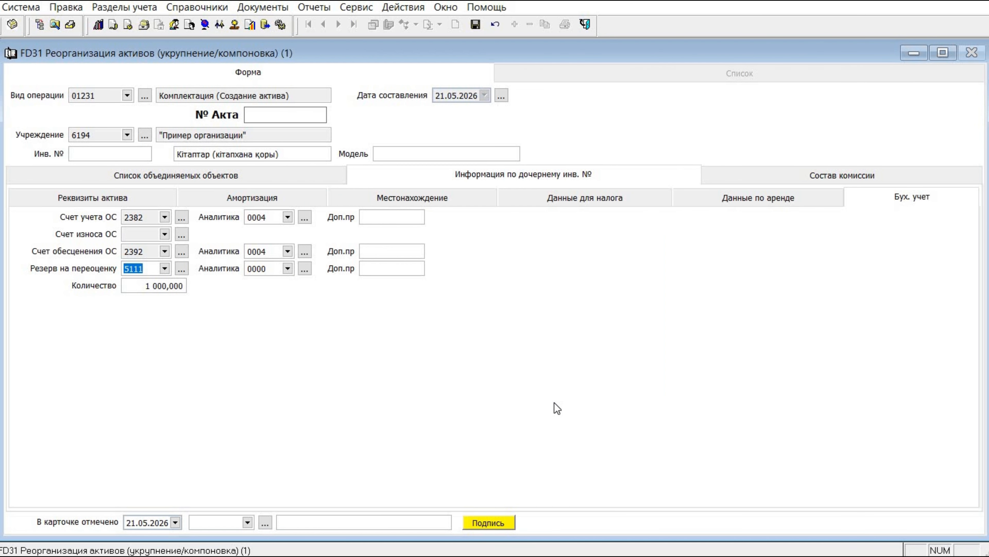
In the commission details, set Председатель комиссии to employee code 0001 and the Утверждаю date to 21.05.2026.
left_click(751, 179)
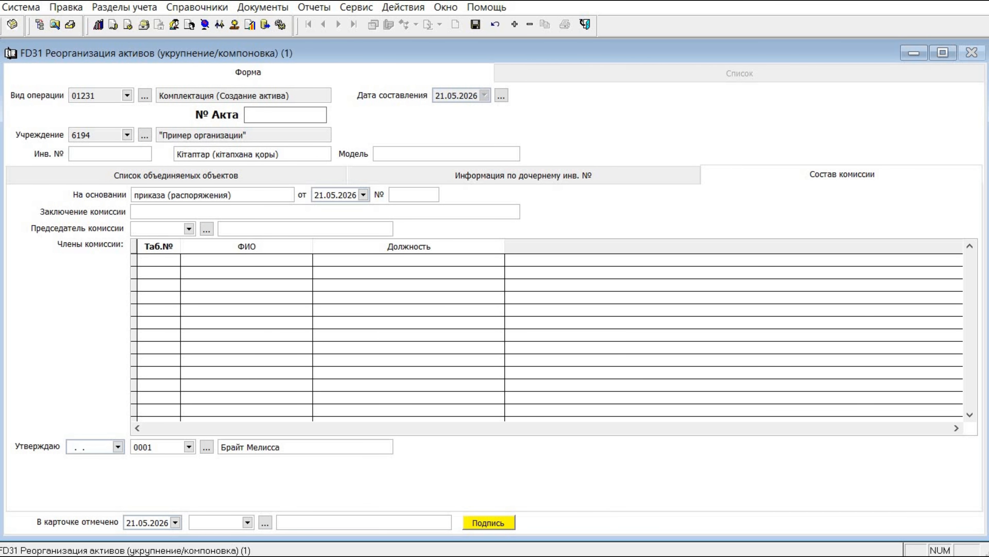
type("1")
key("Return")
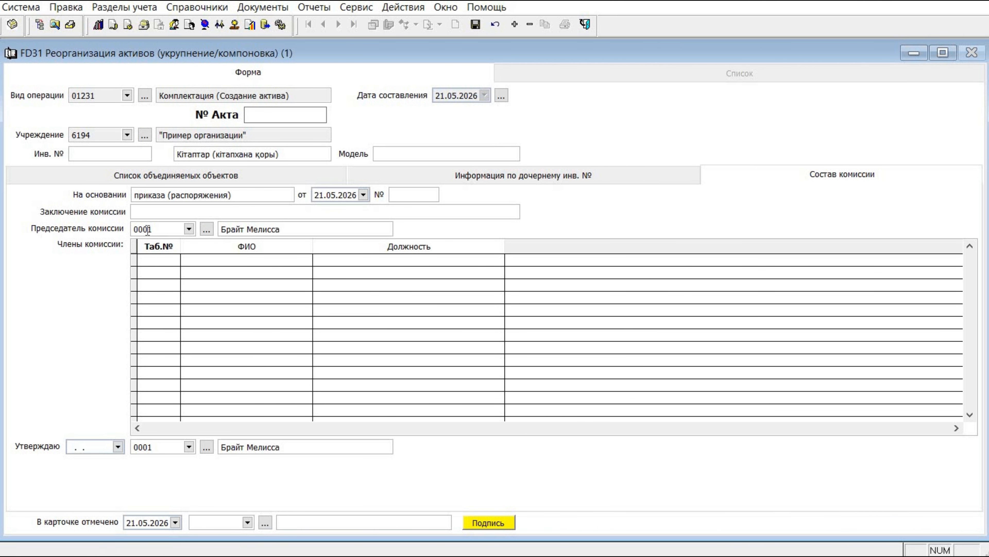
left_click_drag(97, 446, 28, 446)
type("21052026")
left_click(172, 446)
key("Left")
key("Tab")
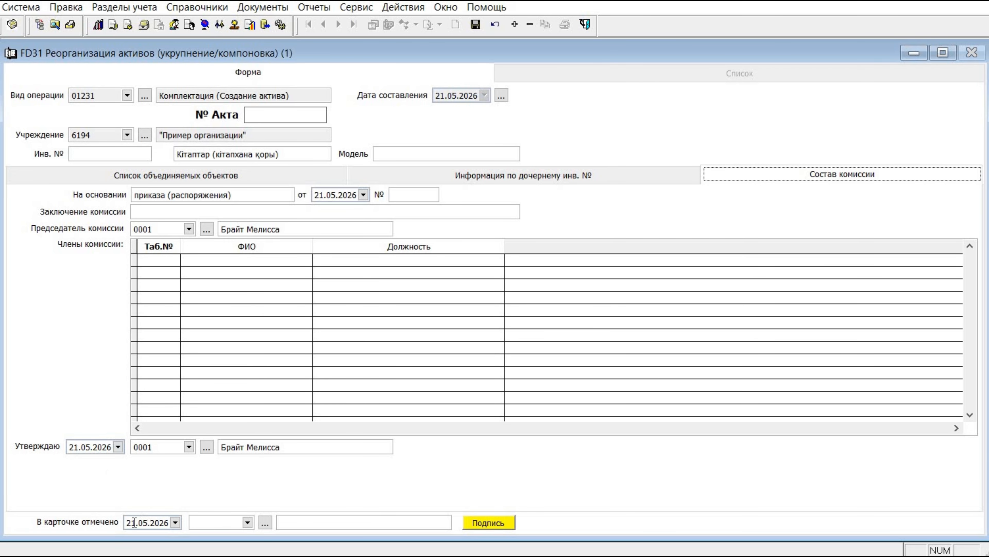
Set the employee in В карточке отмечено to code 0002, save the act and sign it.
left_click(159, 531)
left_click(214, 524)
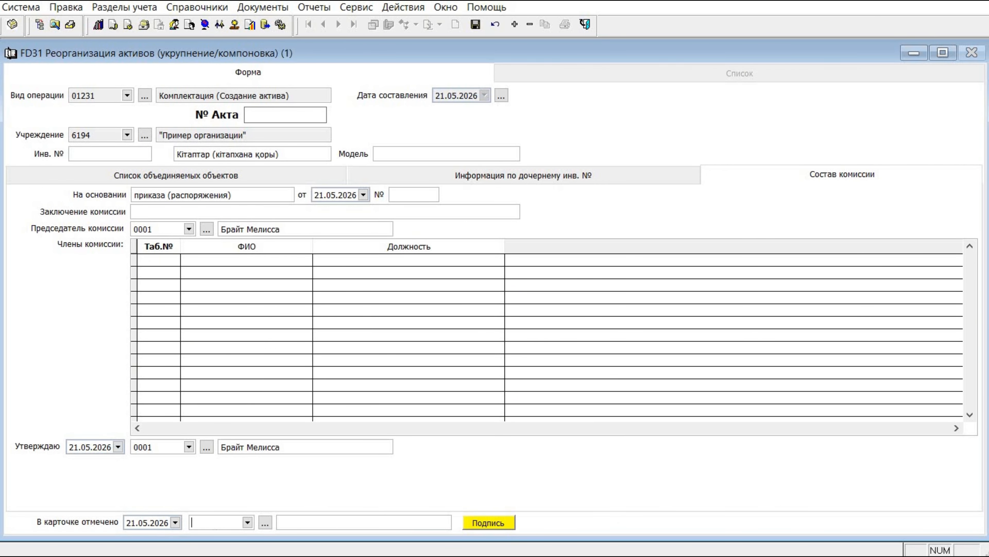
type("2")
key("Tab")
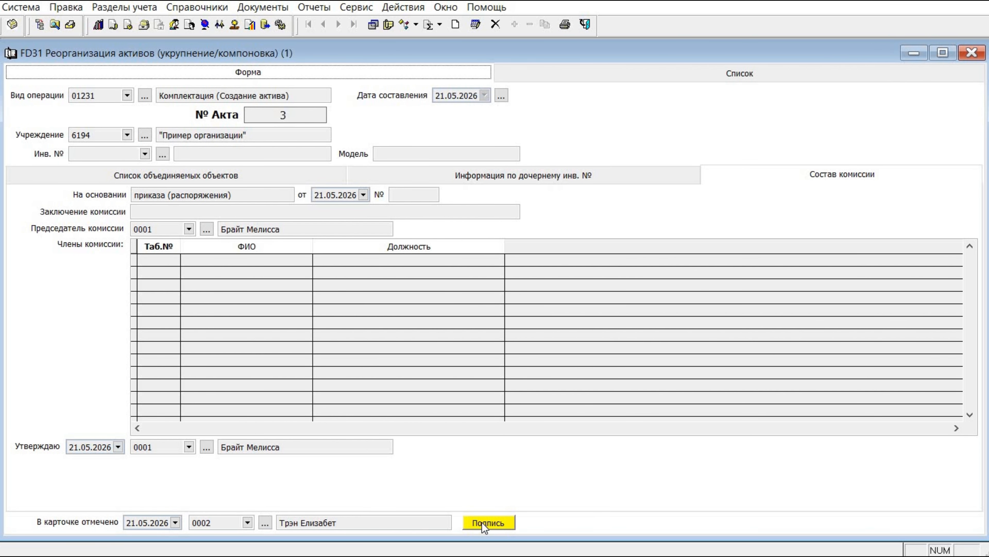
left_click(482, 521)
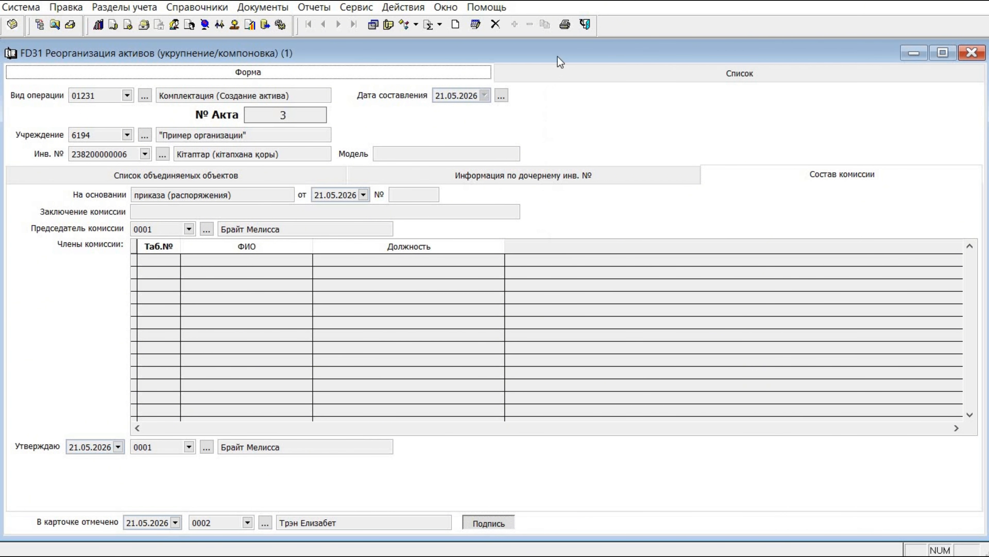
Examine the act's print form options, switching off PDF output, and close them without printing.
left_click(565, 25)
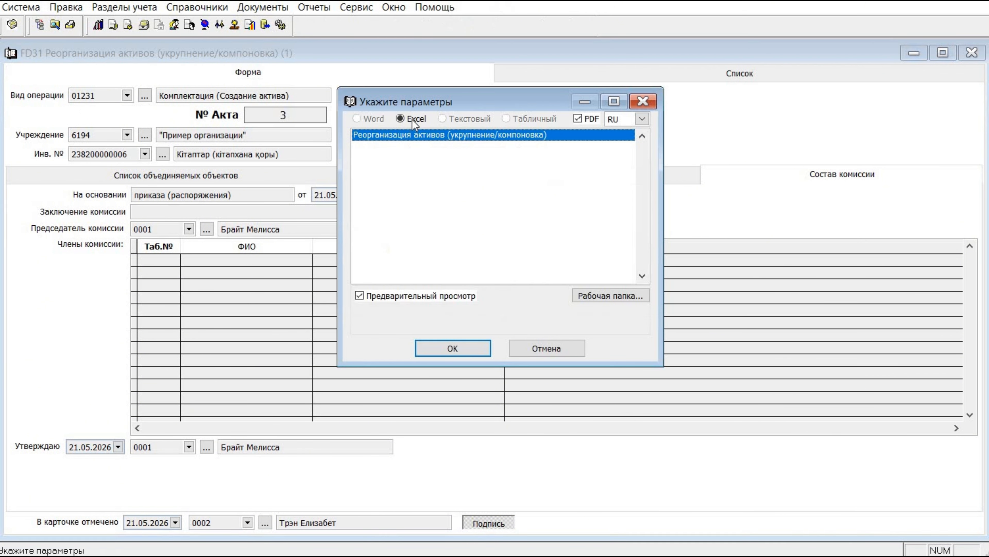
left_click(577, 119)
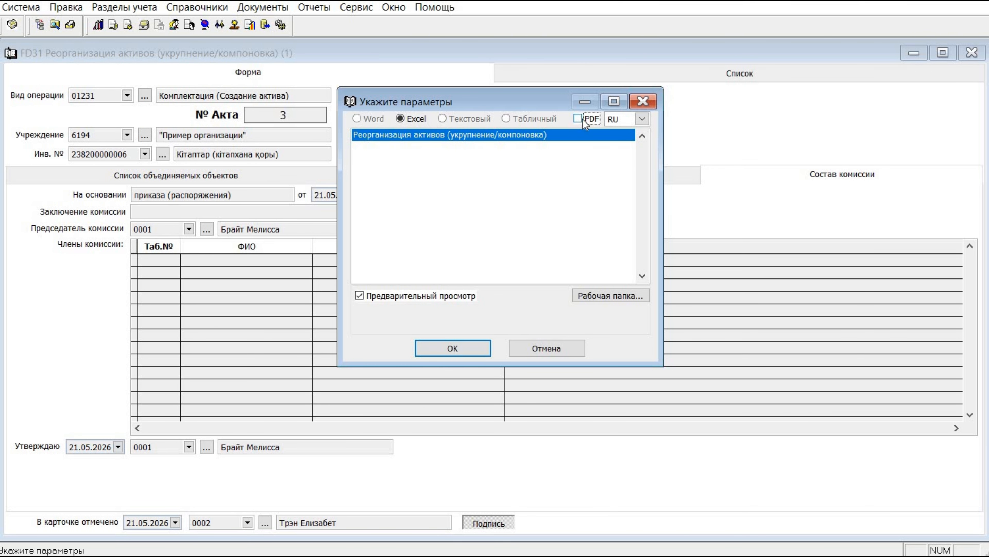
left_click(642, 102)
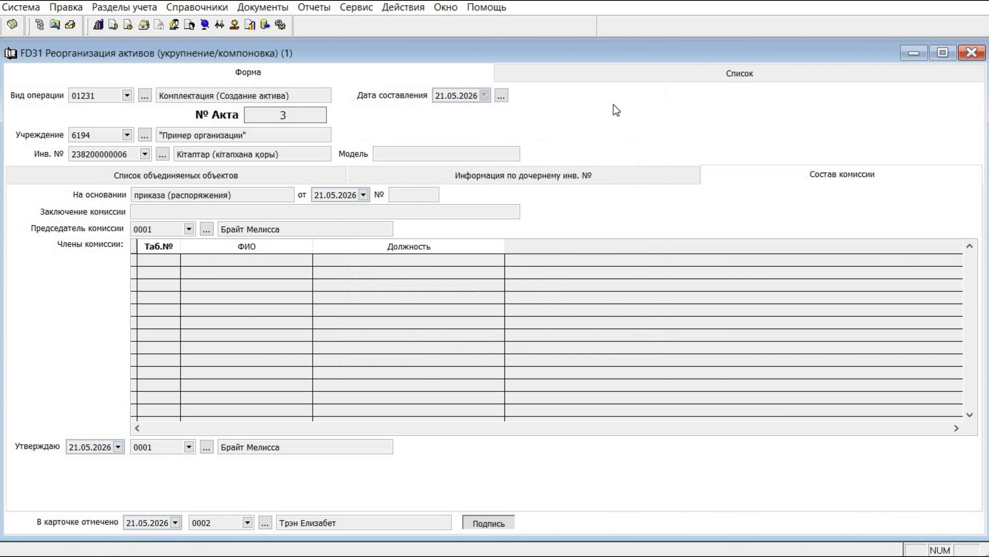
Open the inventory card of the newly created asset from the act, review its general information and close it.
left_click(163, 155)
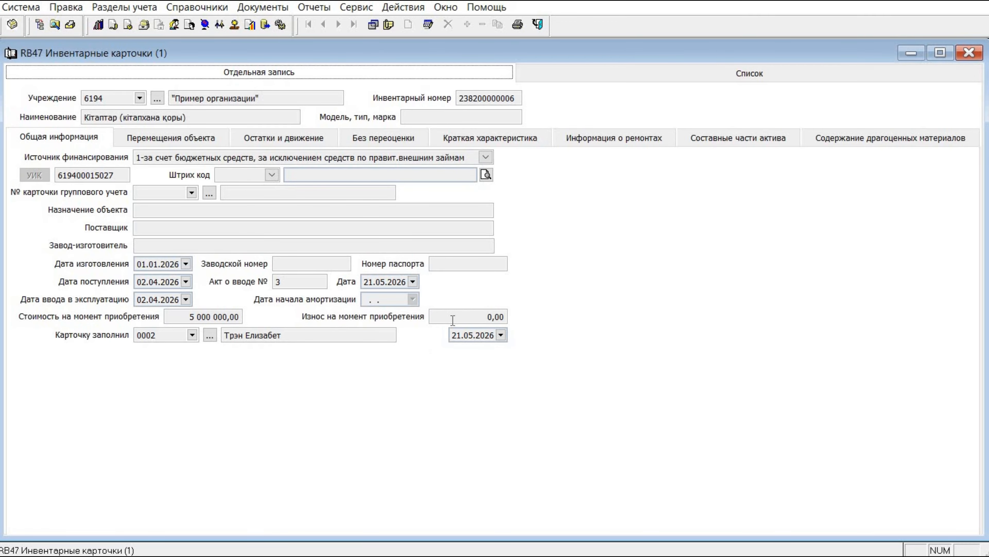
left_click(968, 56)
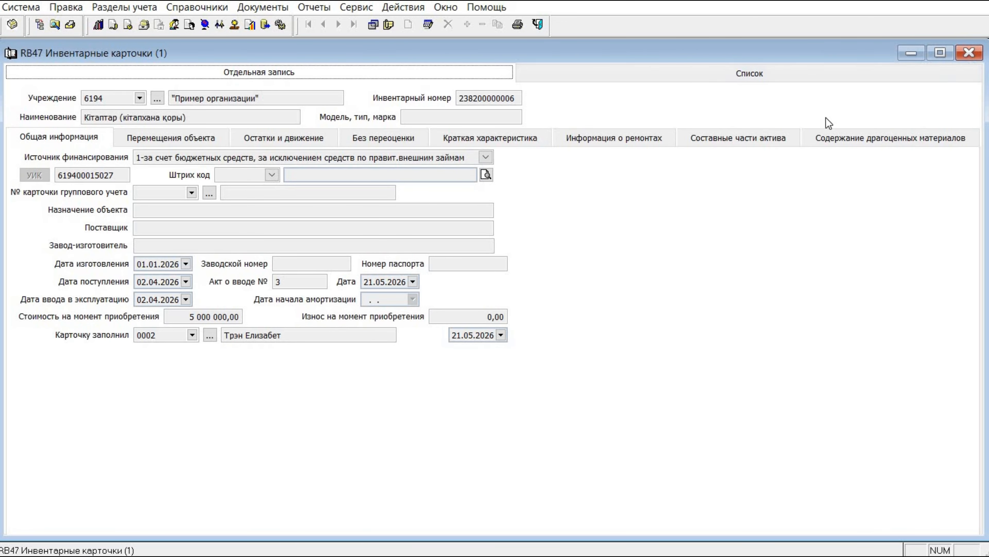